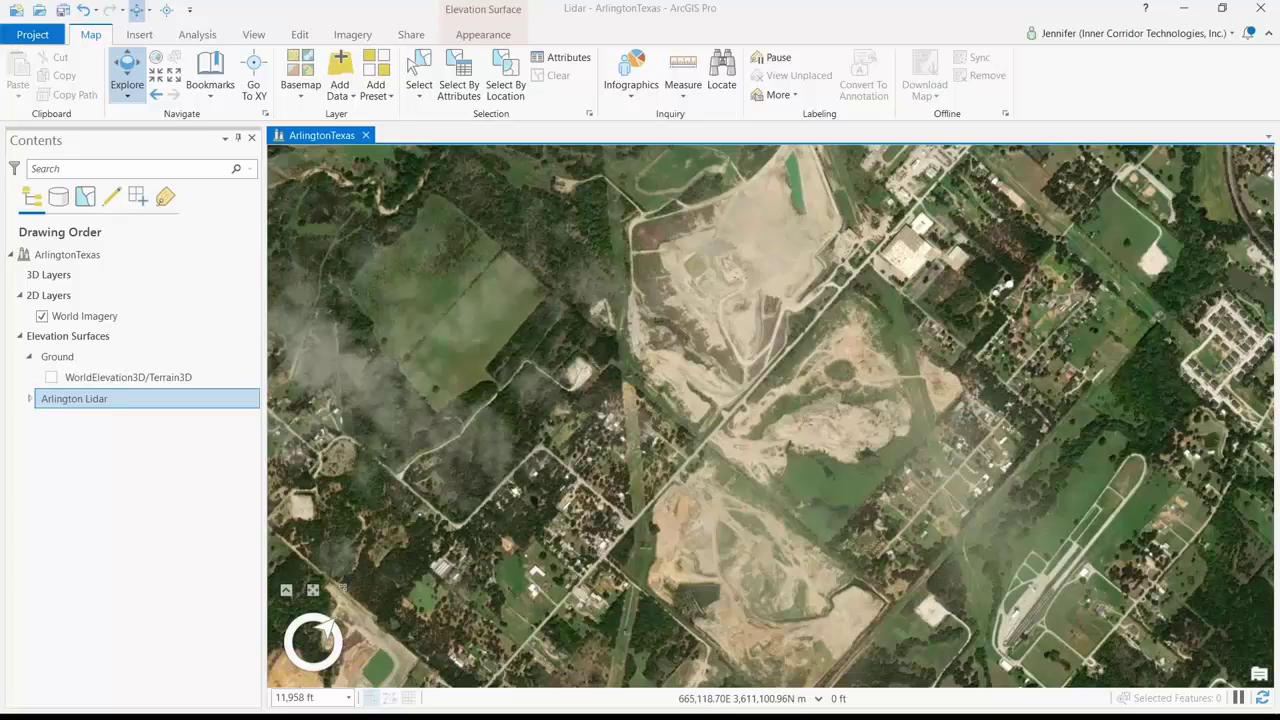
Select the Ground elevation surface and tilt the scene into an oblique view of the site.
{"action": "left_click", "coordinate": [58, 360]}
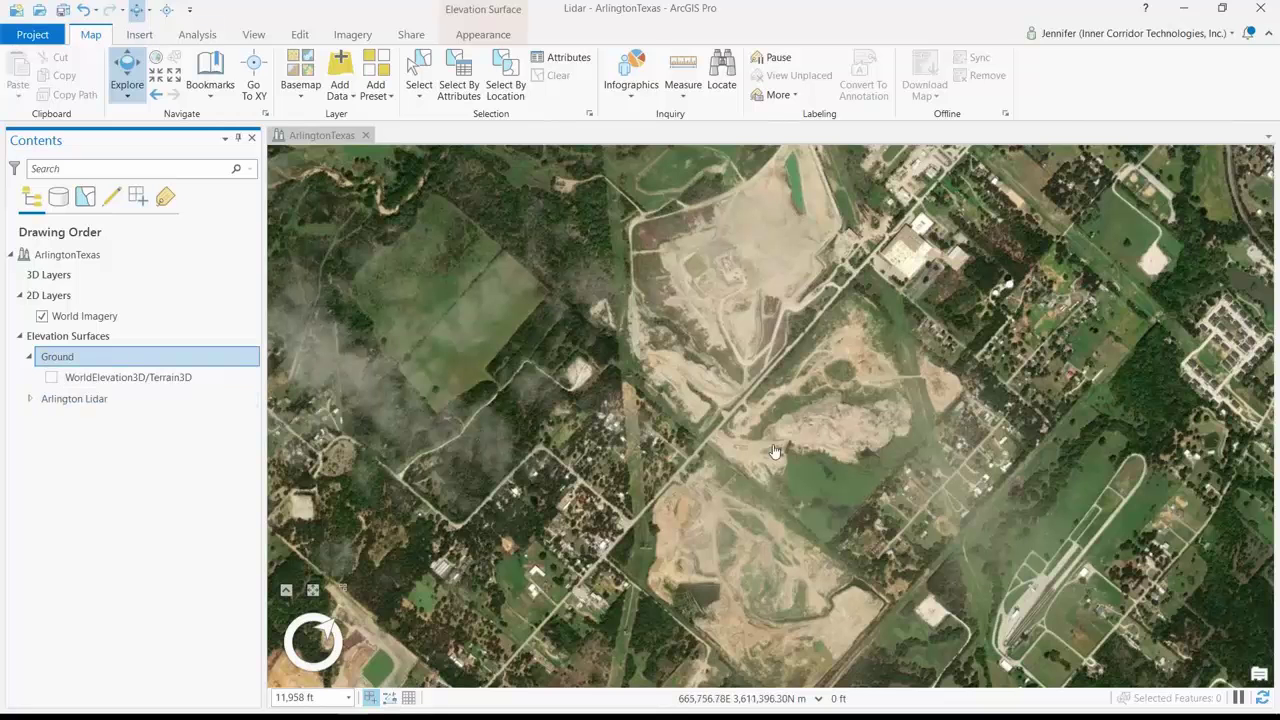
{"action": "middle_click_drag", "start_coordinate": [772, 444], "coordinate": [748, 210]}
{"action": "middle_click_drag", "start_coordinate": [834, 471], "coordinate": [947, 469]}
{"action": "scroll", "coordinate": [826, 461], "scroll_direction": "up", "scroll_amount": 5}
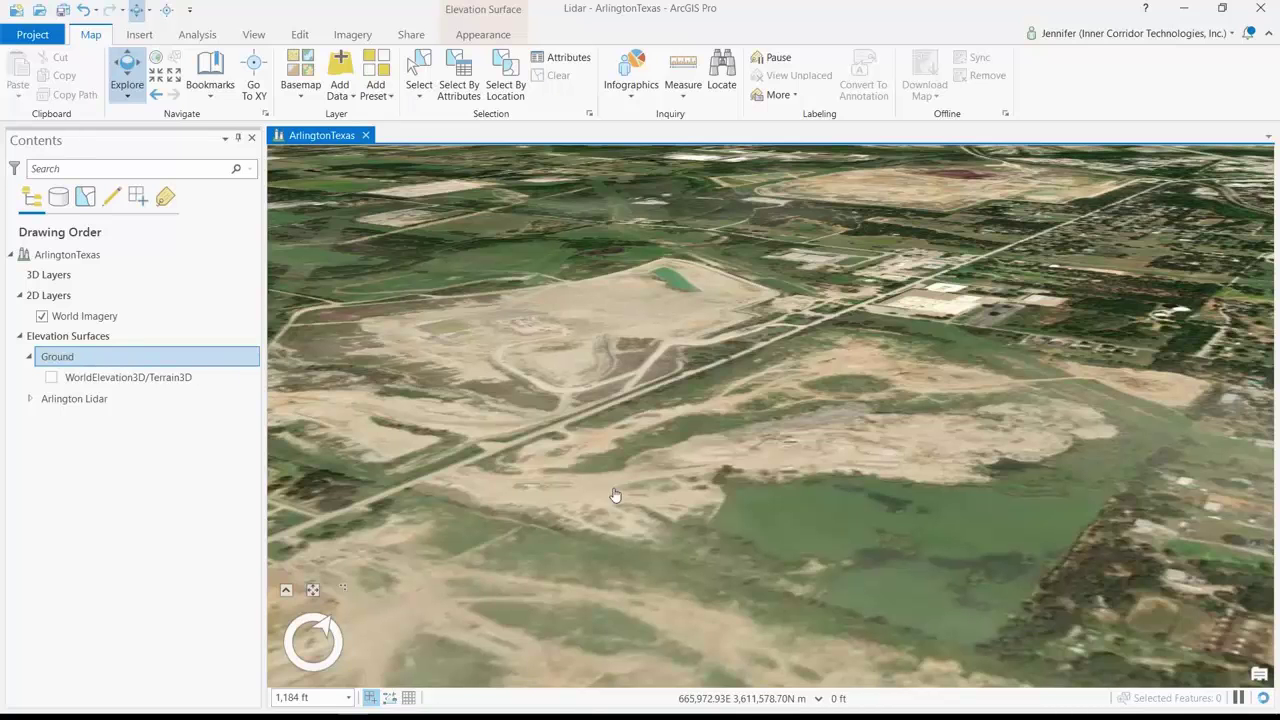
Pan and tilt down to a close view of the mound, then select World Imagery under 2D Layers.
{"action": "left_click_drag", "start_coordinate": [780, 478], "coordinate": [790, 463]}
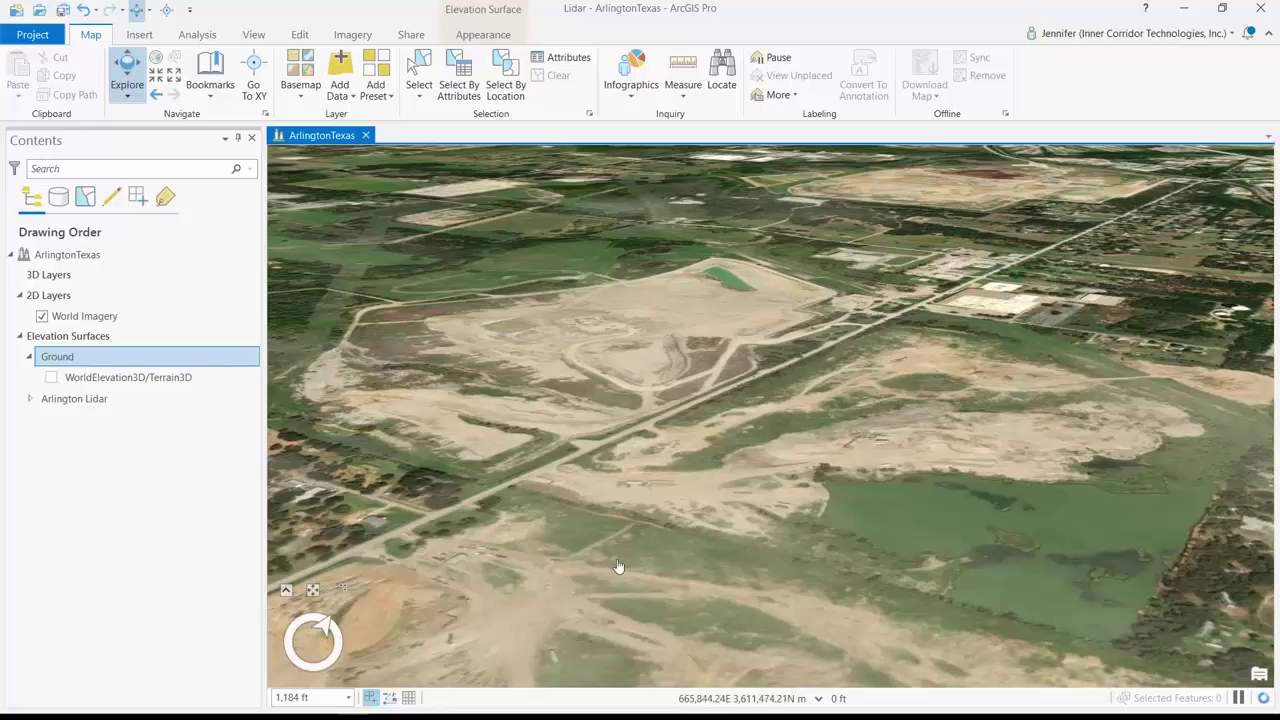
{"action": "left_click_drag", "start_coordinate": [441, 615], "coordinate": [688, 517]}
{"action": "middle_click_drag", "start_coordinate": [607, 558], "coordinate": [607, 605]}
{"action": "scroll", "coordinate": [605, 563], "scroll_direction": "up", "scroll_amount": 3}
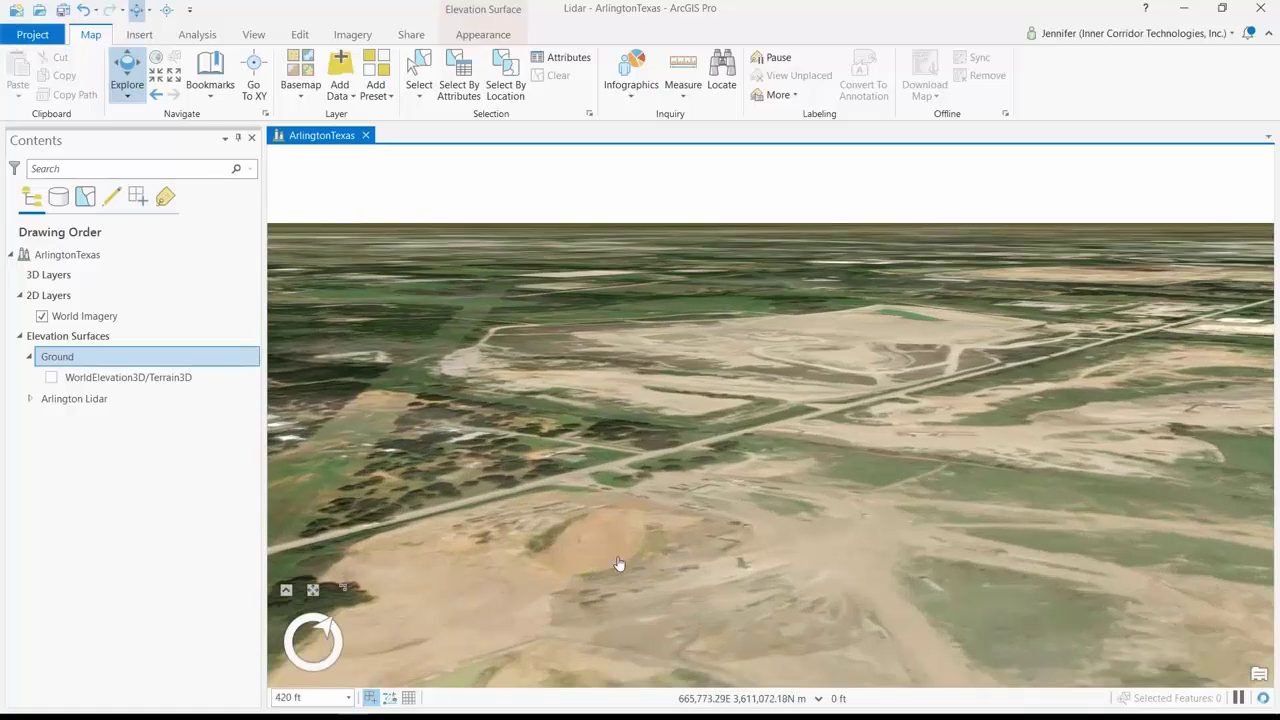
{"action": "middle_click_drag", "start_coordinate": [775, 535], "coordinate": [686, 394]}
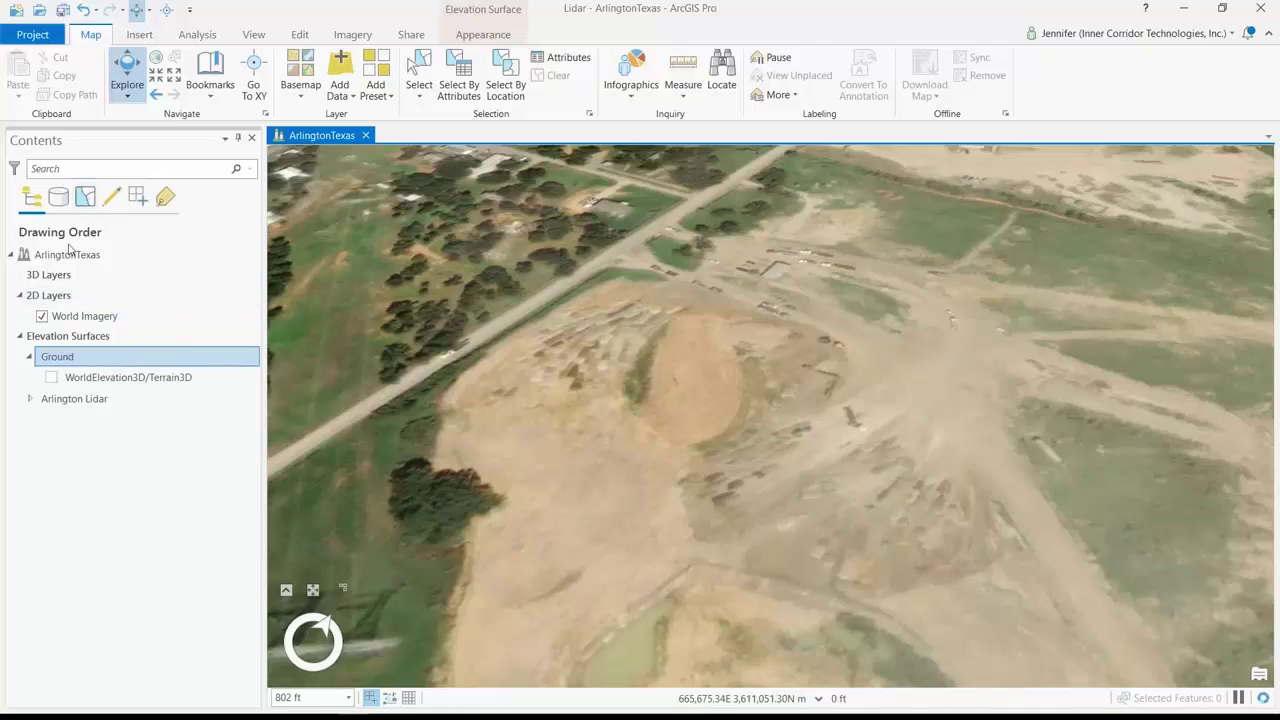
{"action": "left_click", "coordinate": [73, 294]}
{"action": "left_click", "coordinate": [85, 316]}
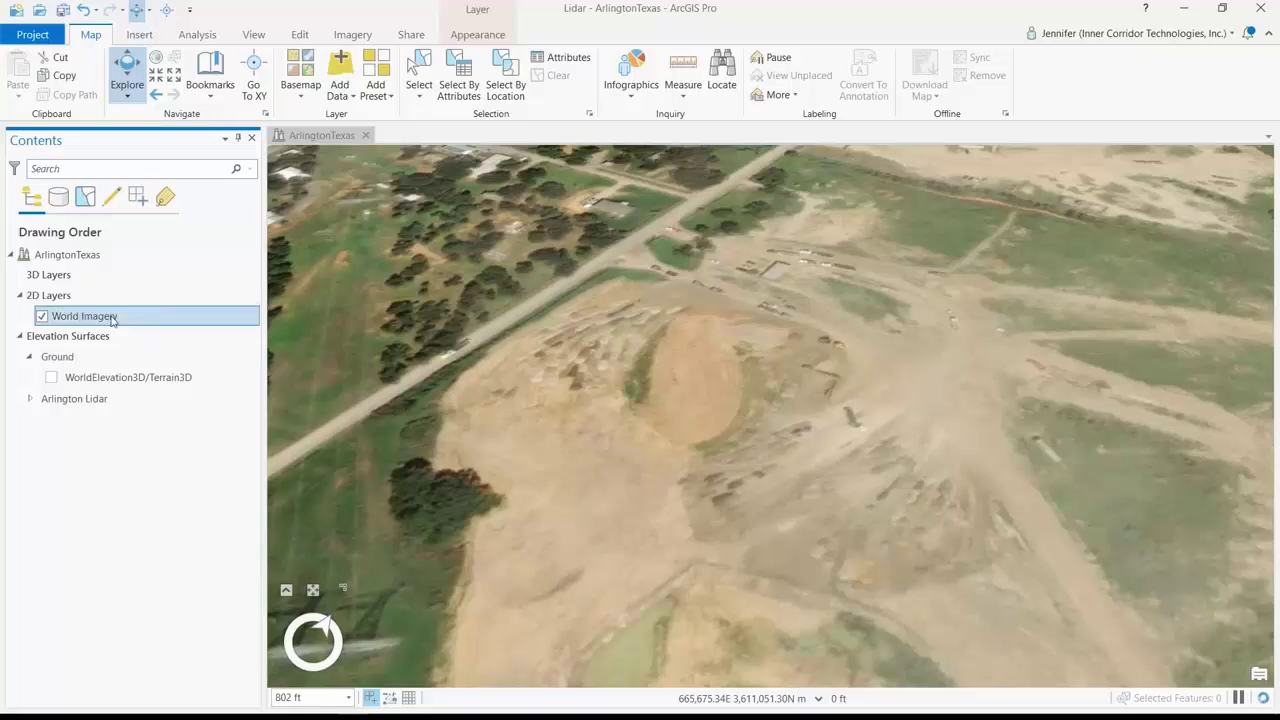
{"action": "right_click", "coordinate": [112, 319]}
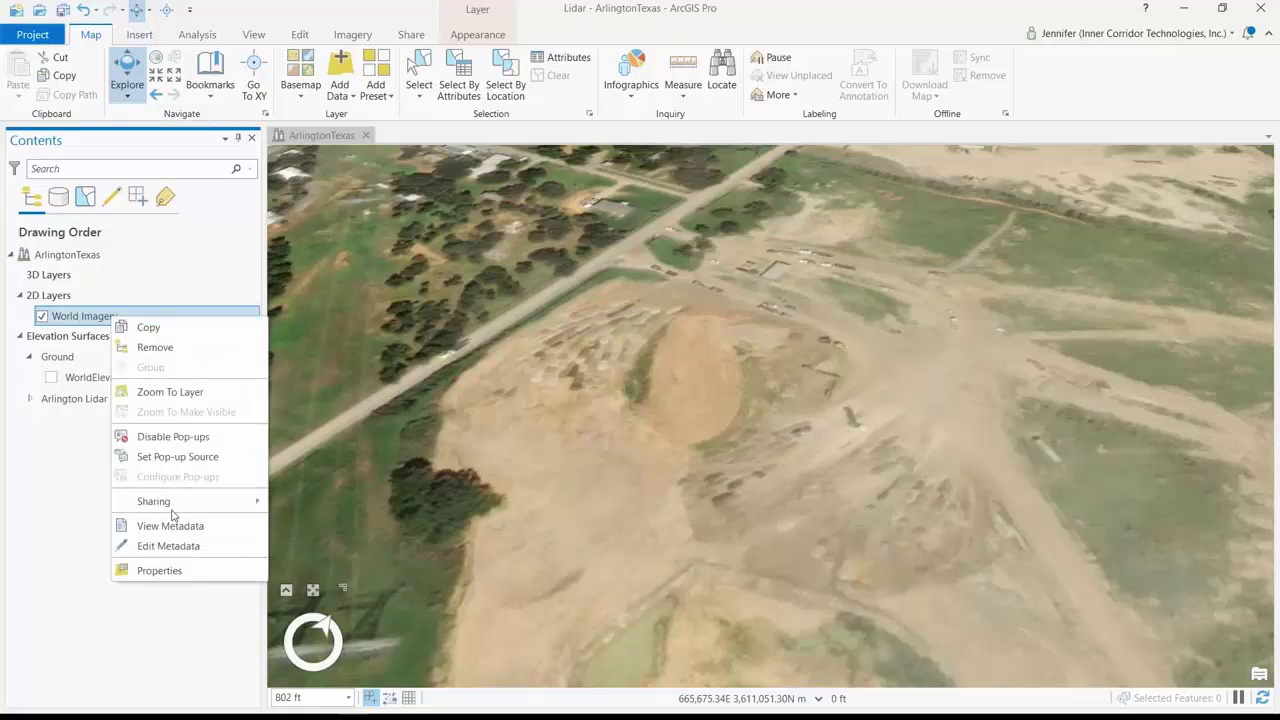
{"action": "left_click", "coordinate": [157, 570]}
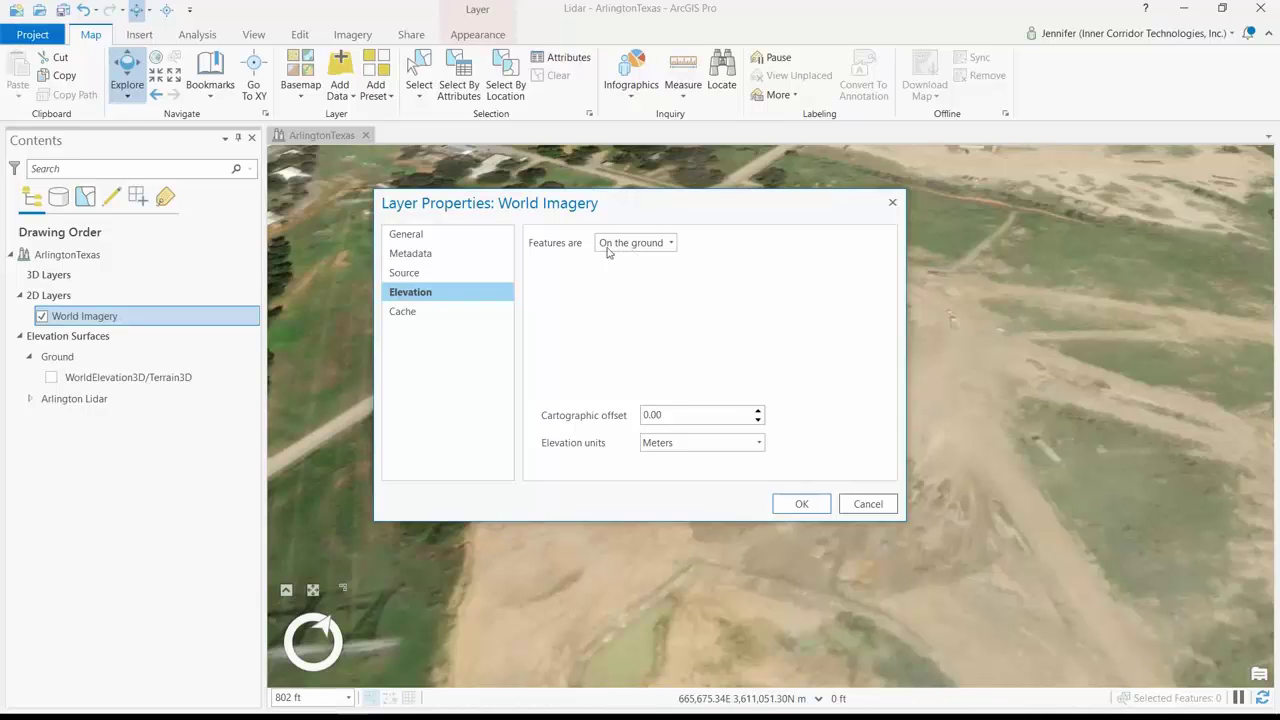
{"action": "left_click", "coordinate": [868, 504]}
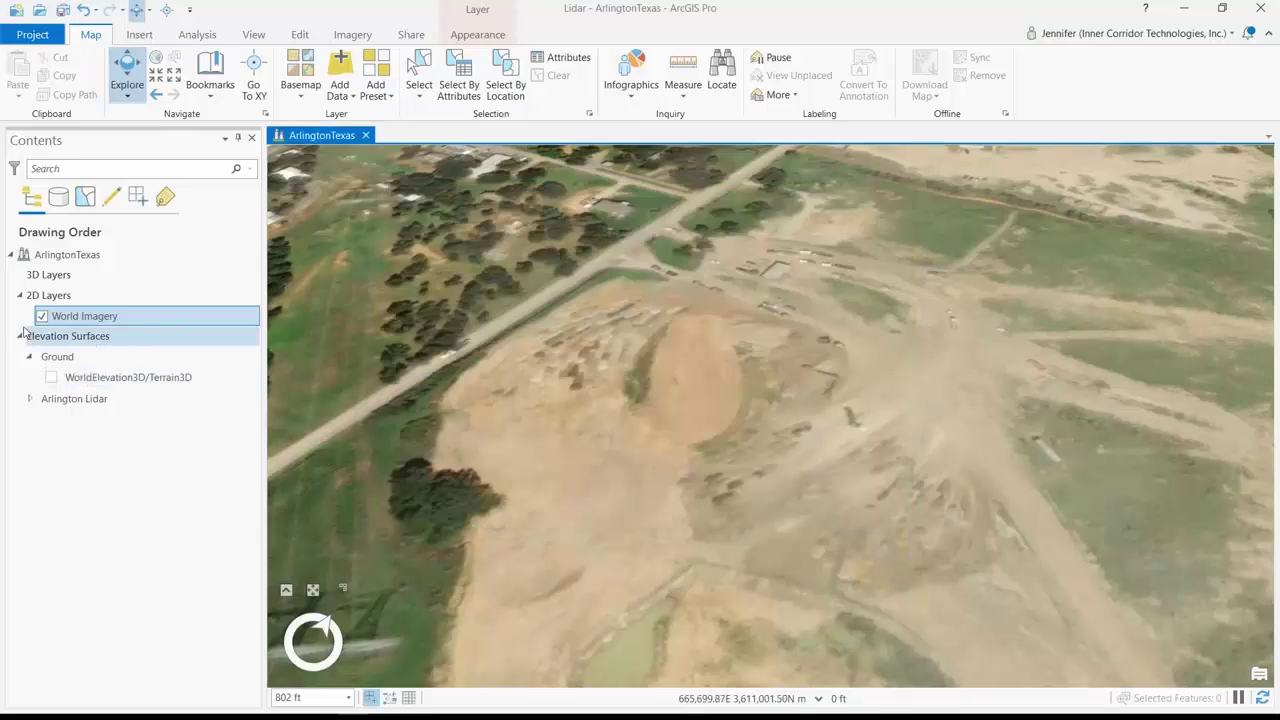
Expand Arlington Lidar to list its four stratmap09-5m rasters and bring up the Elevation Surfaces menu.
{"action": "double_click", "coordinate": [88, 400]}
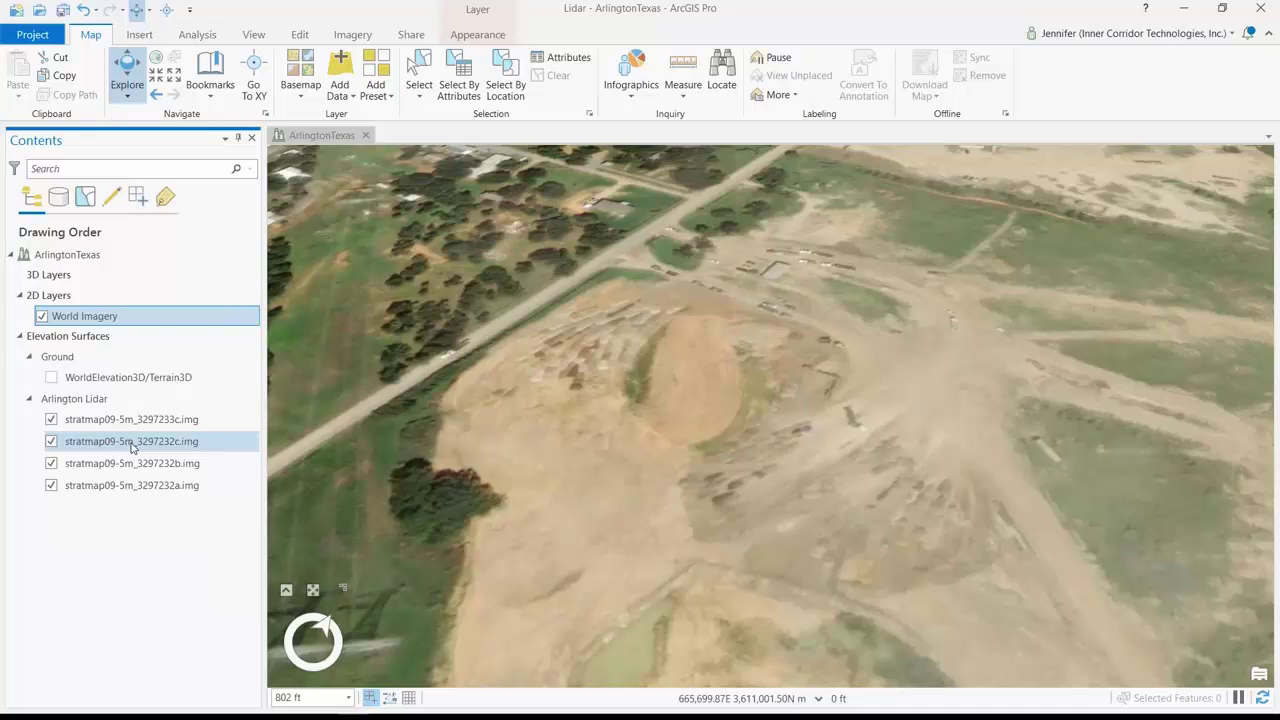
{"action": "right_click", "coordinate": [95, 342]}
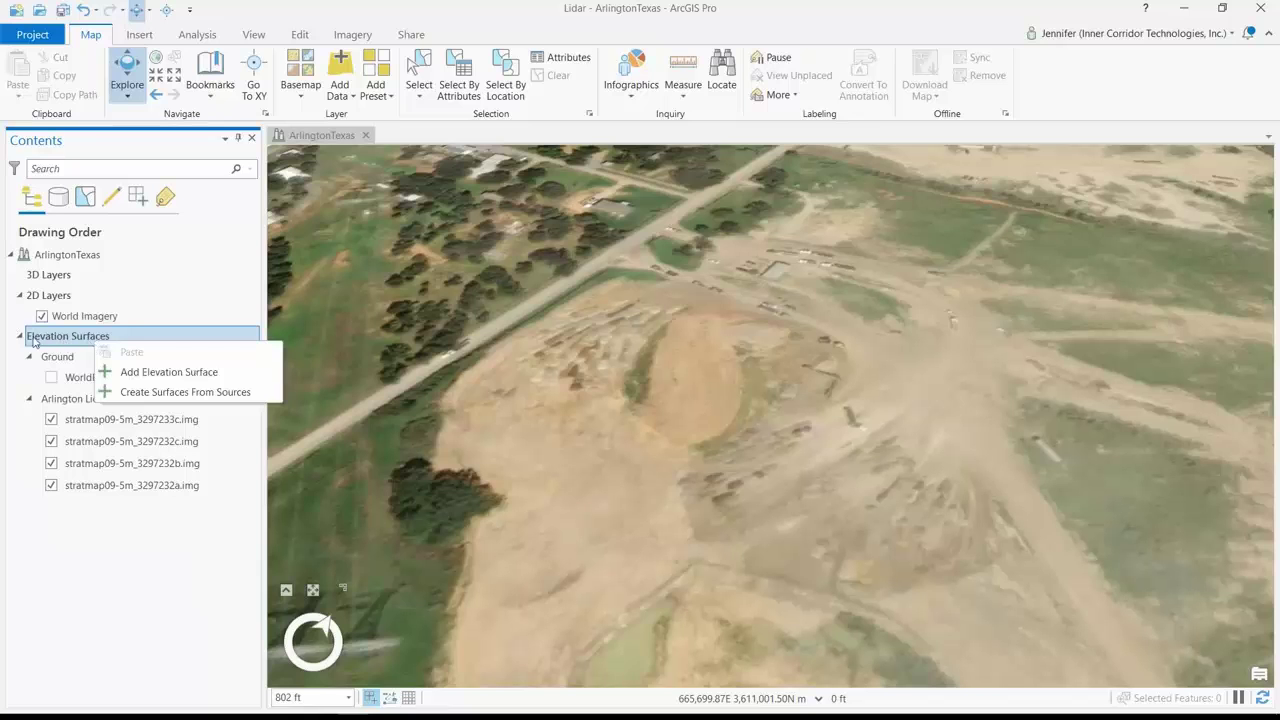
Add a new elevation surface named ArlingtonLidar2.
{"action": "left_click", "coordinate": [176, 374]}
{"action": "type", "text": "ArlingtonLidar2"}
{"action": "right_click", "coordinate": [104, 512]}
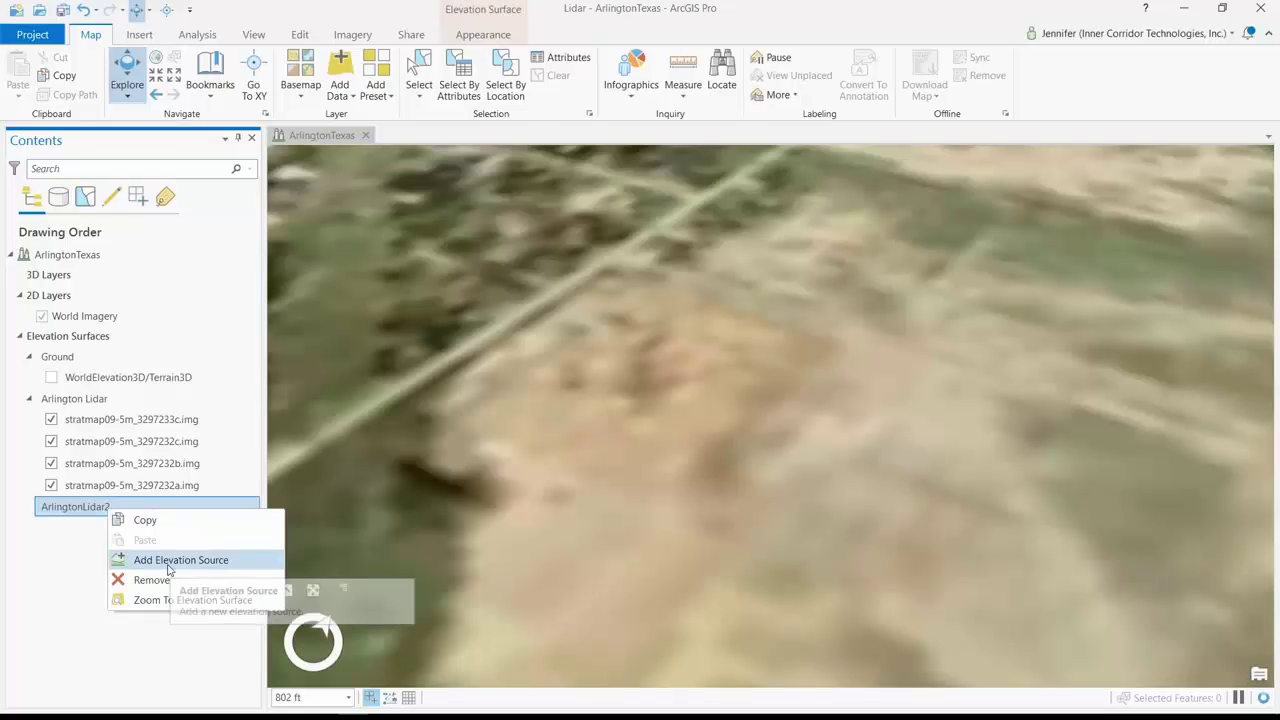
Add the seven rasters stratmap09-5m_3297232b through 3297233d from ArlingtonTXLidarData as its sources.
{"action": "left_click", "coordinate": [167, 563]}
{"action": "double_click", "coordinate": [706, 324]}
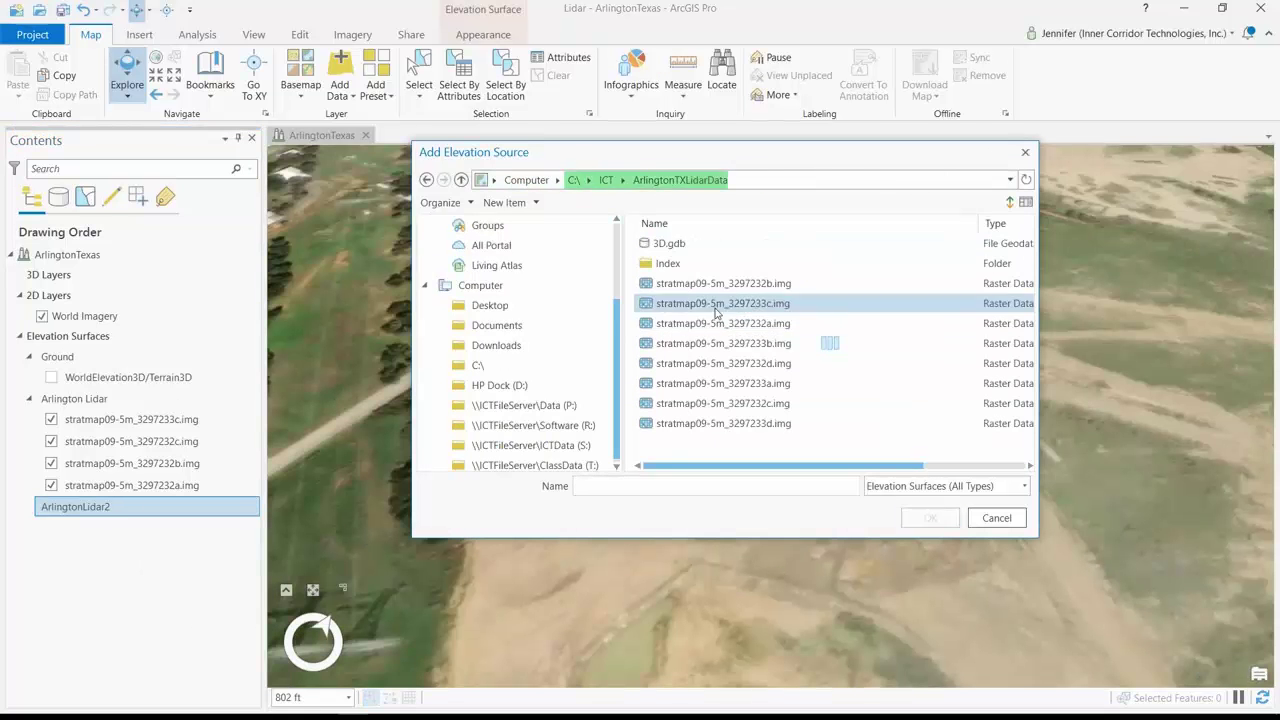
{"action": "left_click", "coordinate": [745, 285]}
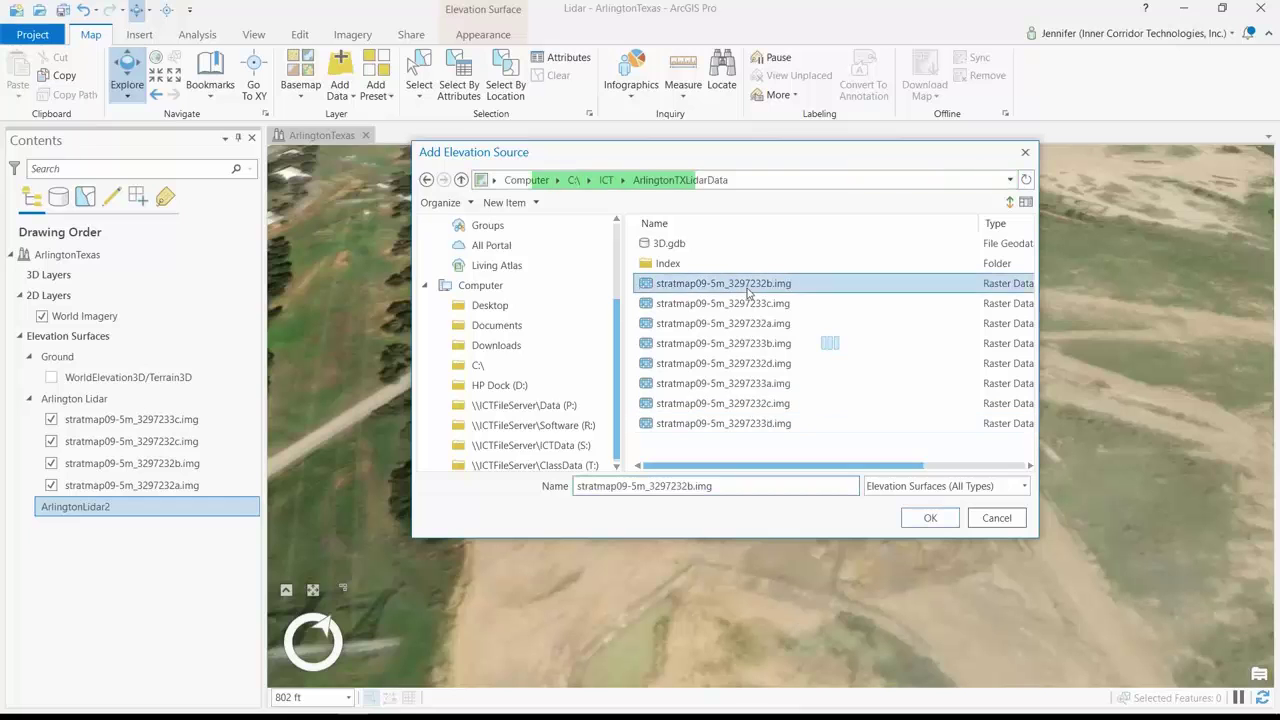
{"action": "left_click", "coordinate": [737, 423], "text": "shift"}
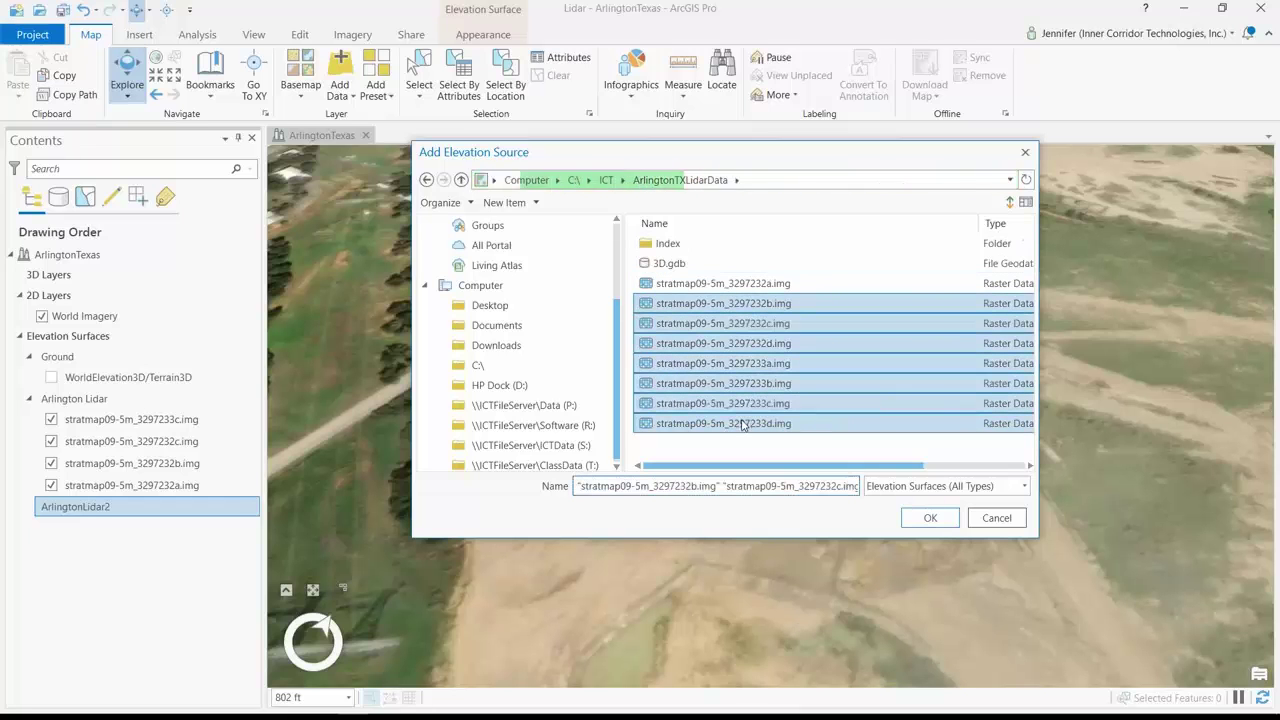
{"action": "left_click", "coordinate": [930, 518]}
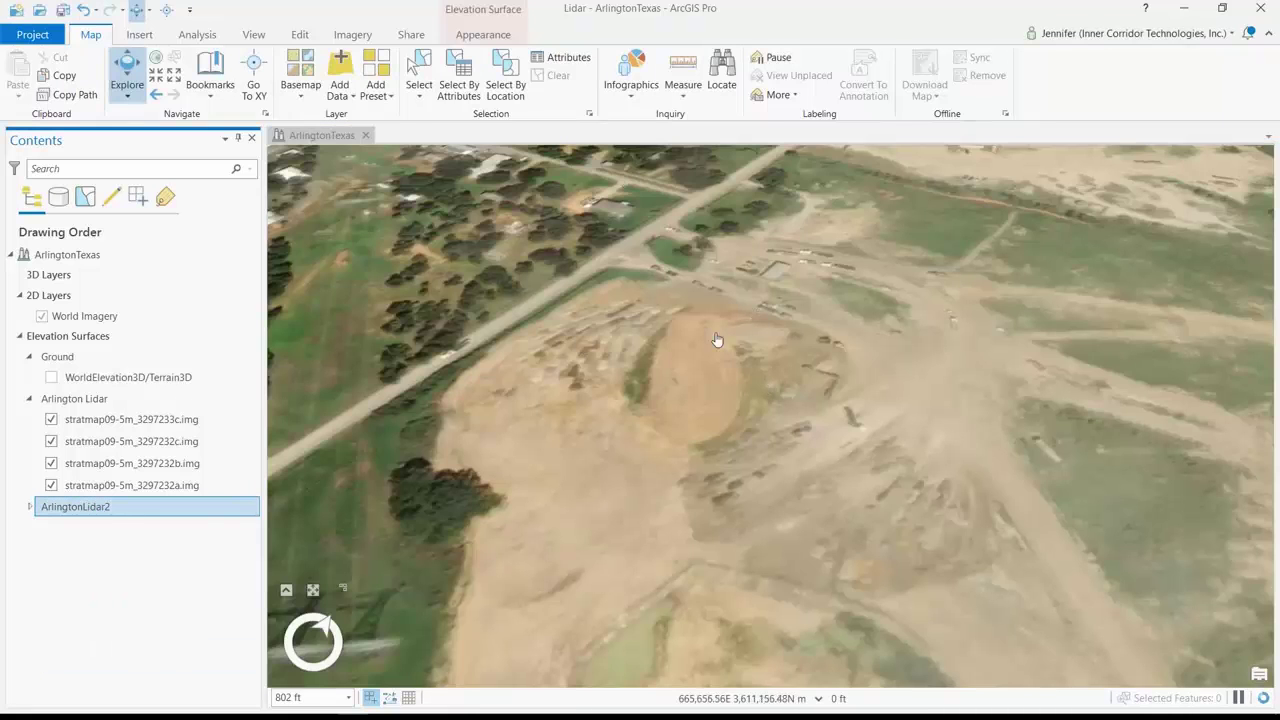
{"action": "scroll", "coordinate": [751, 389], "scroll_direction": "up", "scroll_amount": 2}
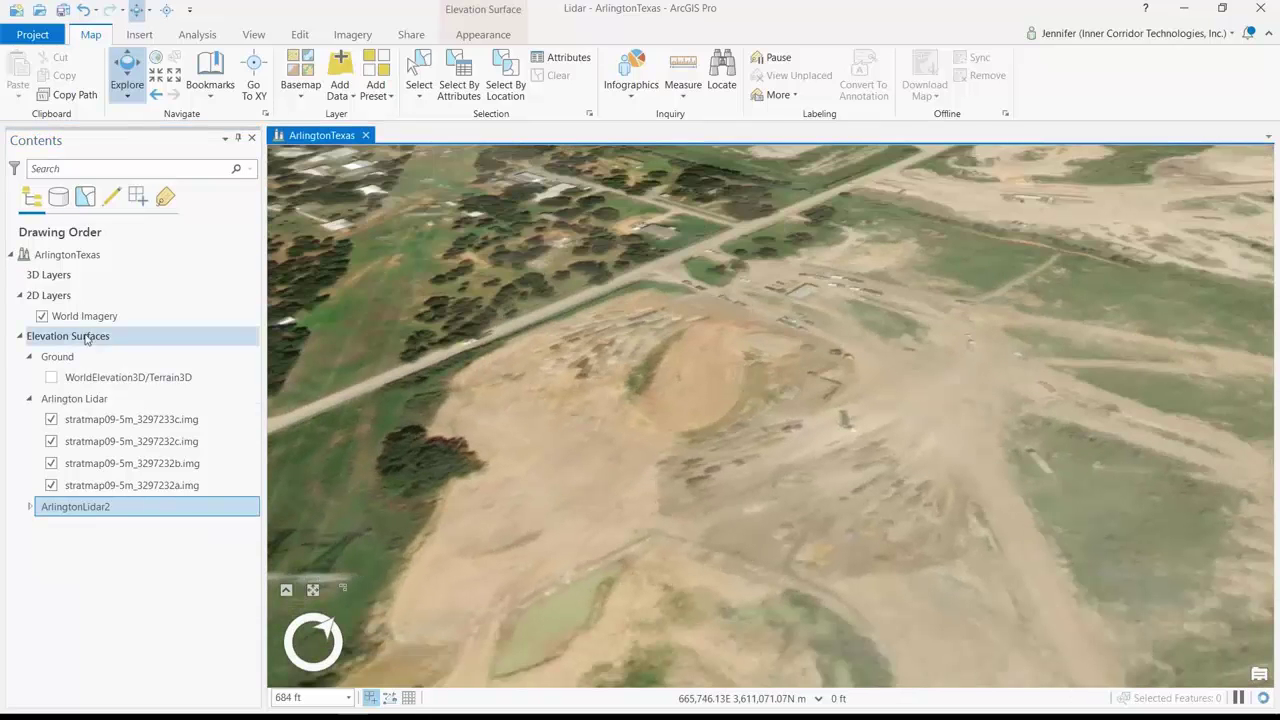
In World Imagery's properties, place the layer on the Arlington Lidar custom elevation surface.
{"action": "left_click", "coordinate": [88, 318]}
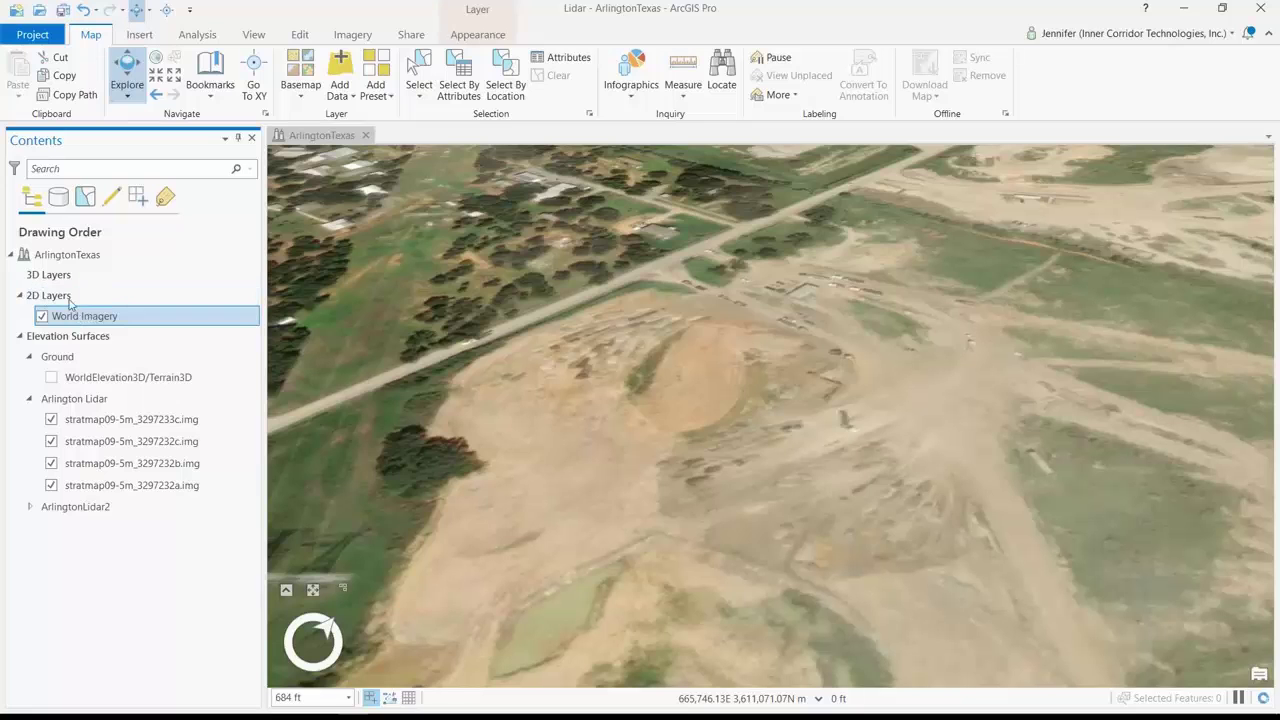
{"action": "right_click", "coordinate": [76, 316]}
{"action": "left_click", "coordinate": [154, 571]}
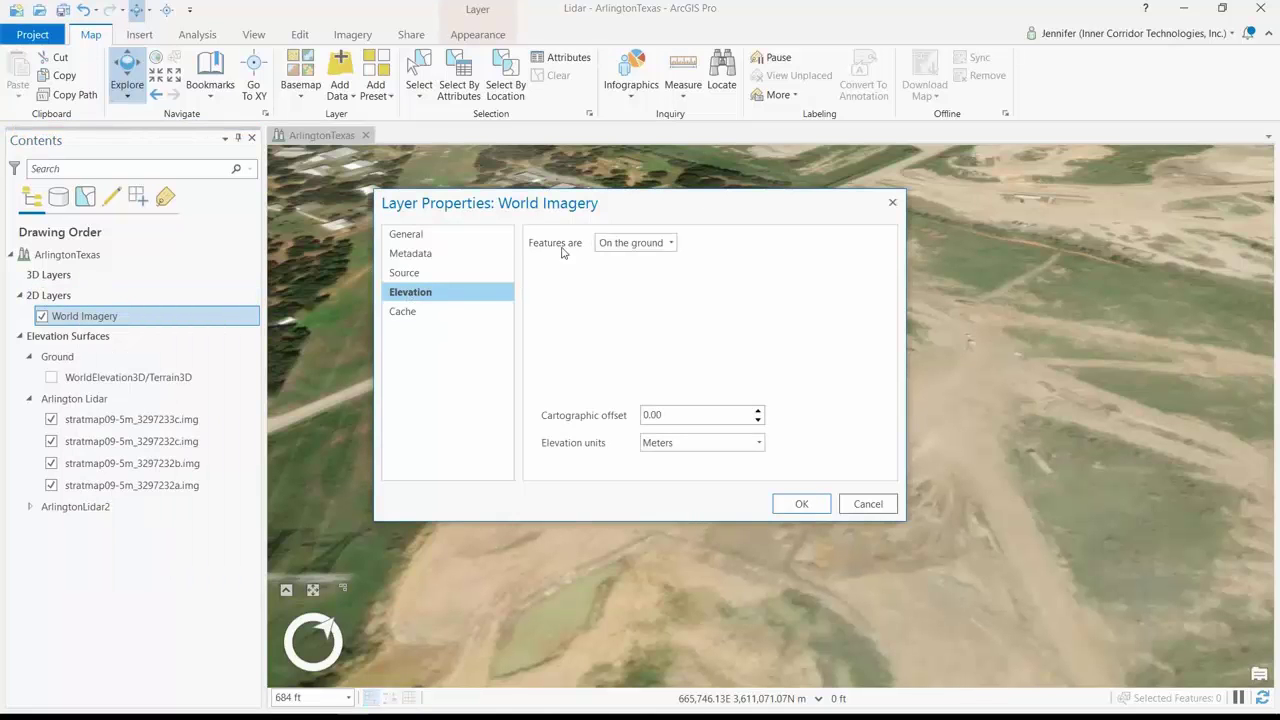
{"action": "left_click", "coordinate": [640, 246]}
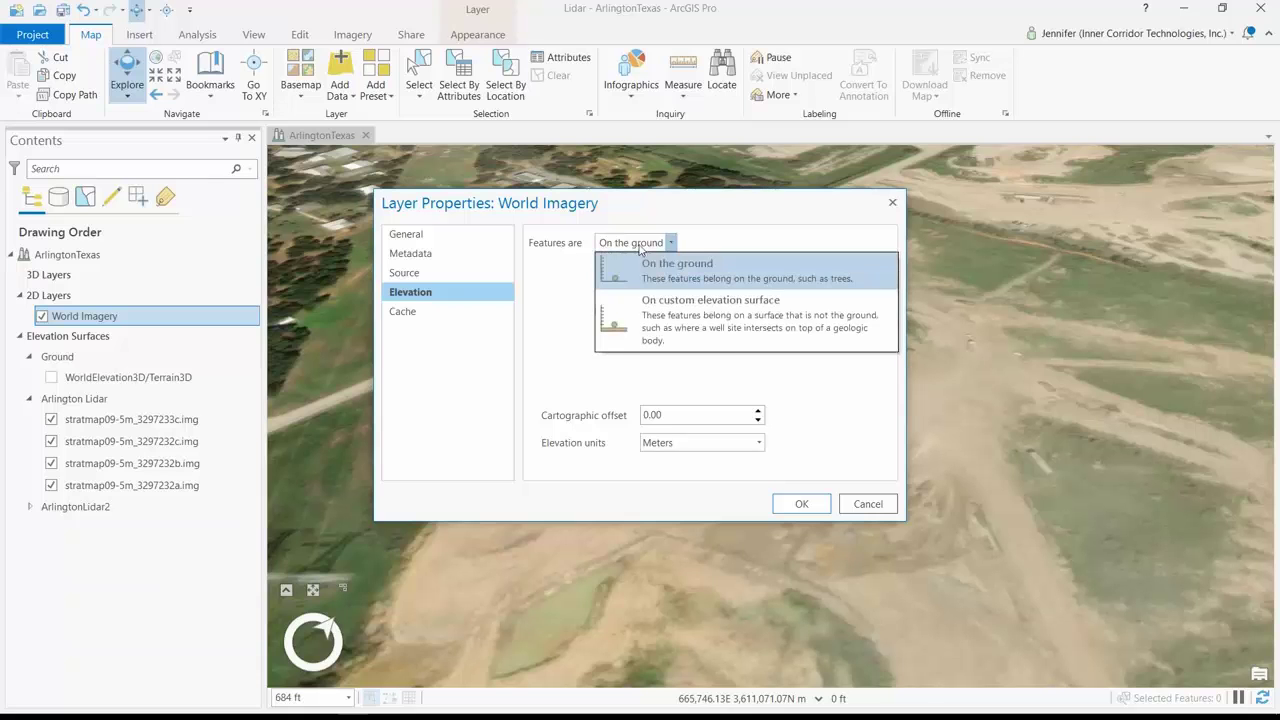
{"action": "left_click", "coordinate": [676, 324]}
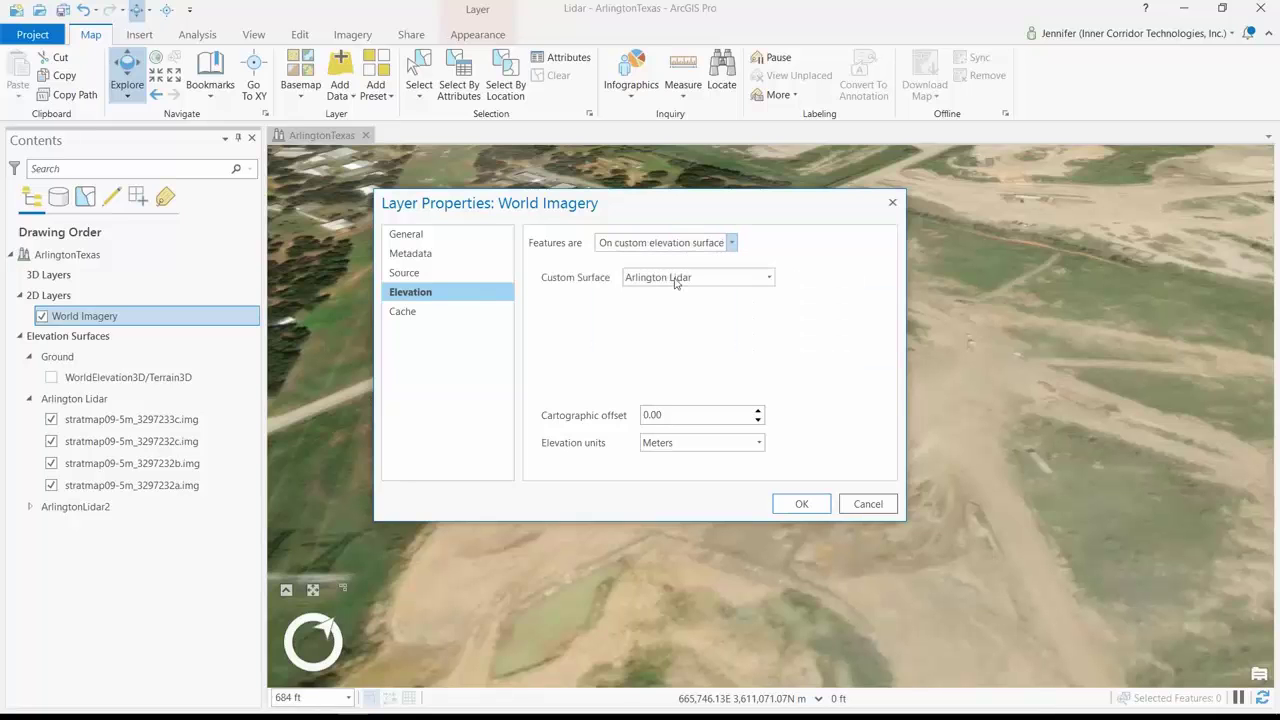
{"action": "left_click", "coordinate": [677, 280]}
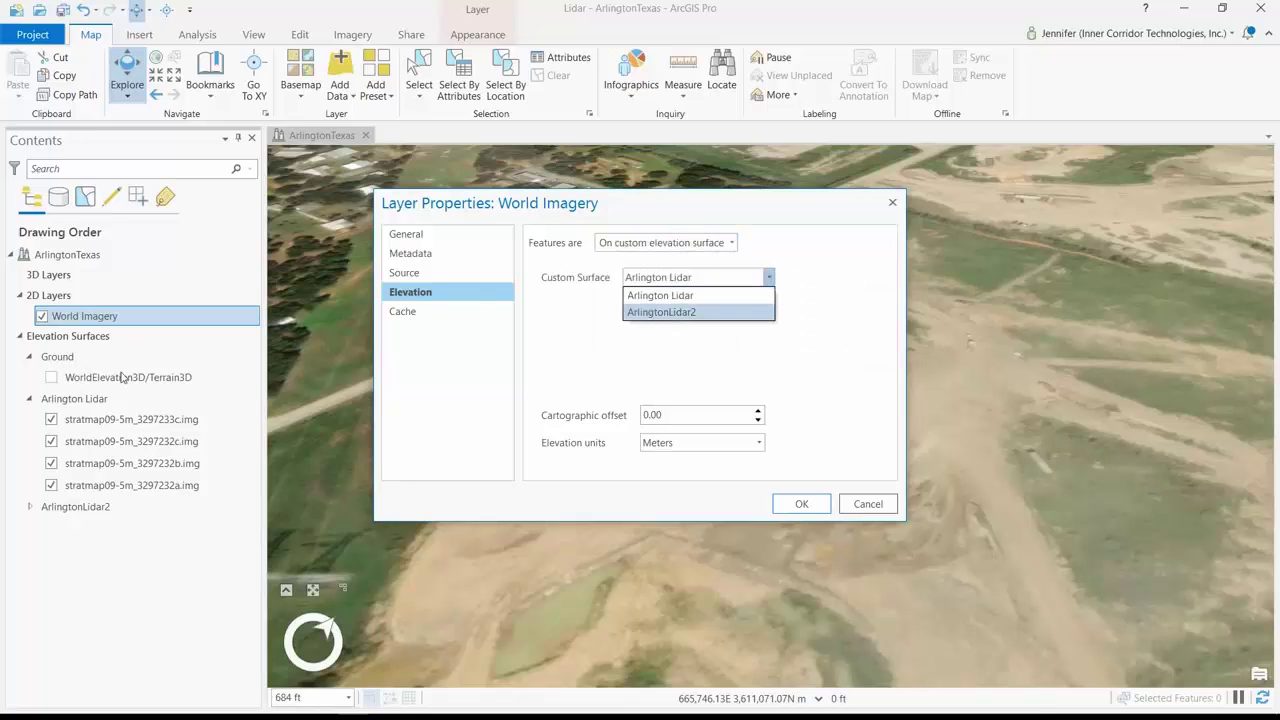
{"action": "left_click", "coordinate": [680, 297]}
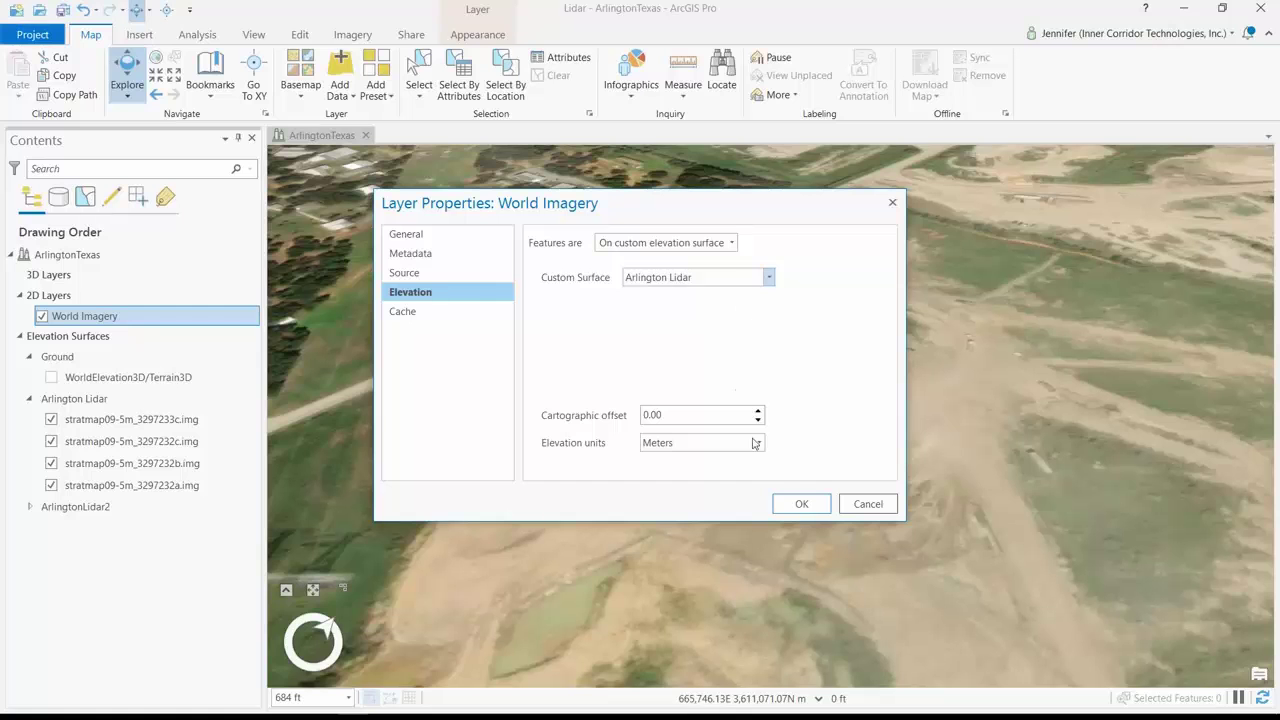
{"action": "left_click", "coordinate": [801, 505]}
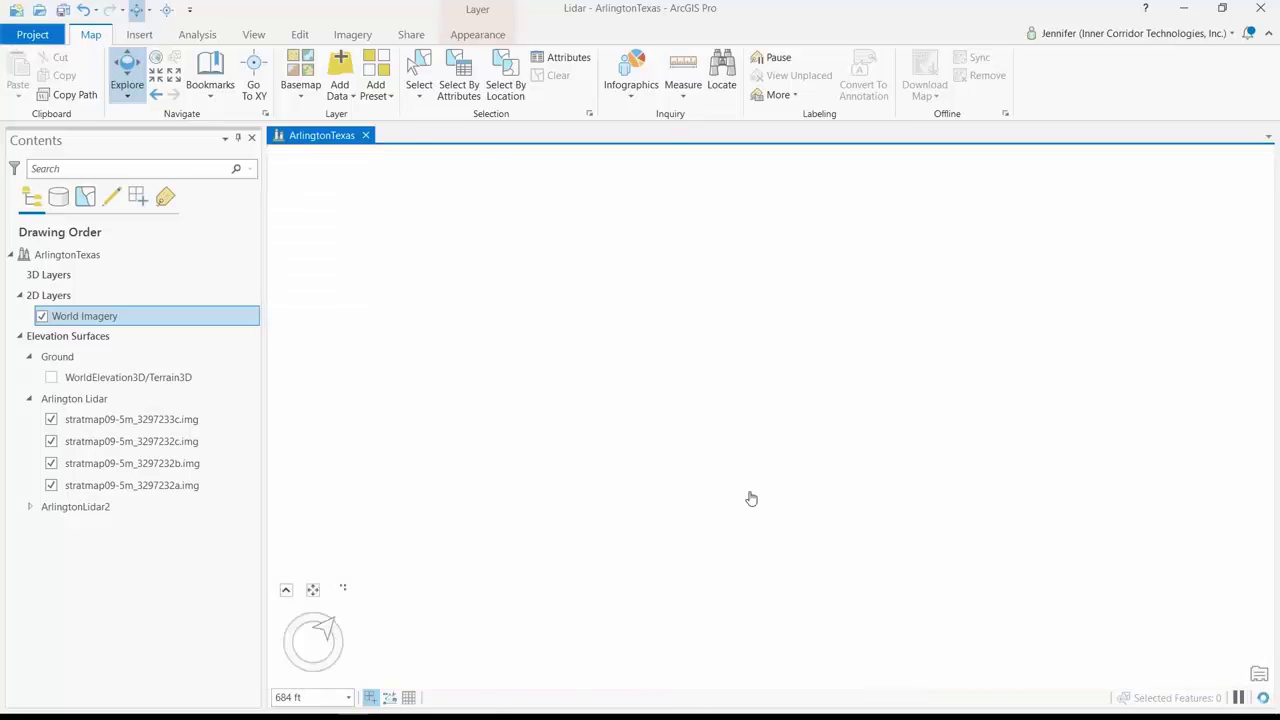
{"action": "left_click", "coordinate": [210, 70]}
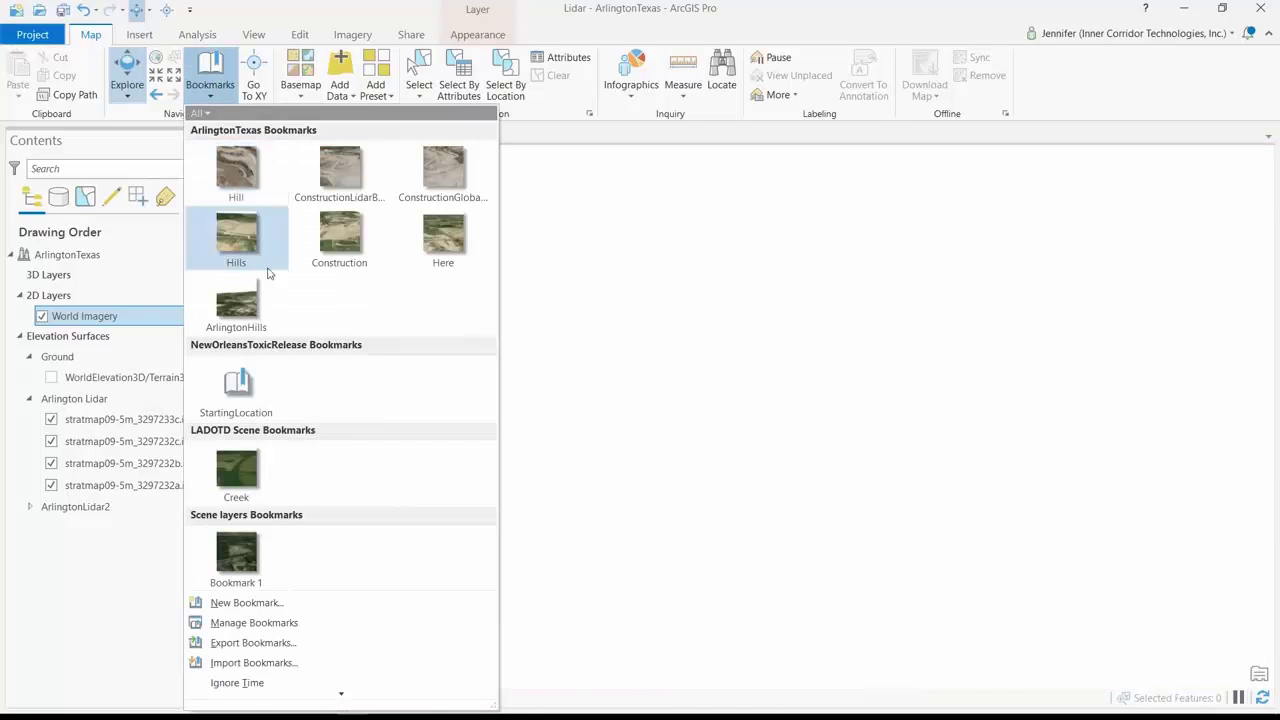
Fly to the ArlingtonHills bookmark, then zoom in and orbit around the hills.
{"action": "left_click", "coordinate": [240, 300]}
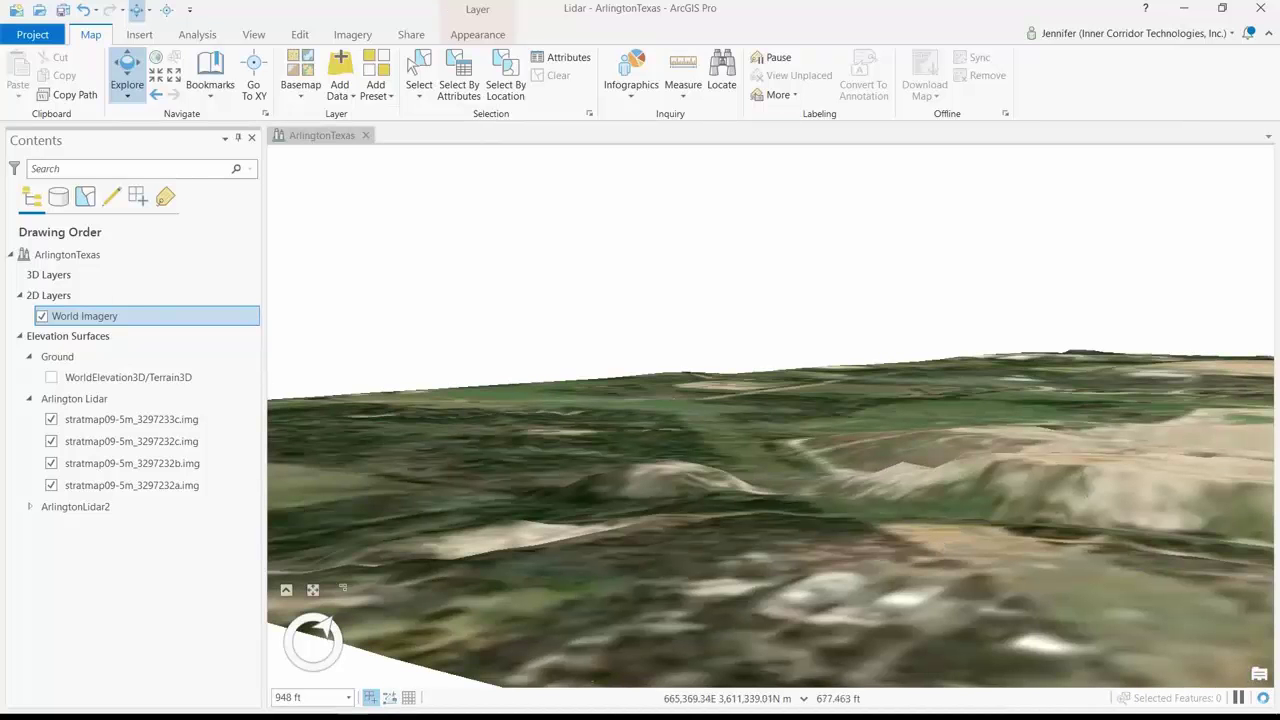
{"action": "left_click", "coordinate": [857, 507]}
{"action": "scroll", "coordinate": [857, 507], "scroll_direction": "up", "scroll_amount": 3}
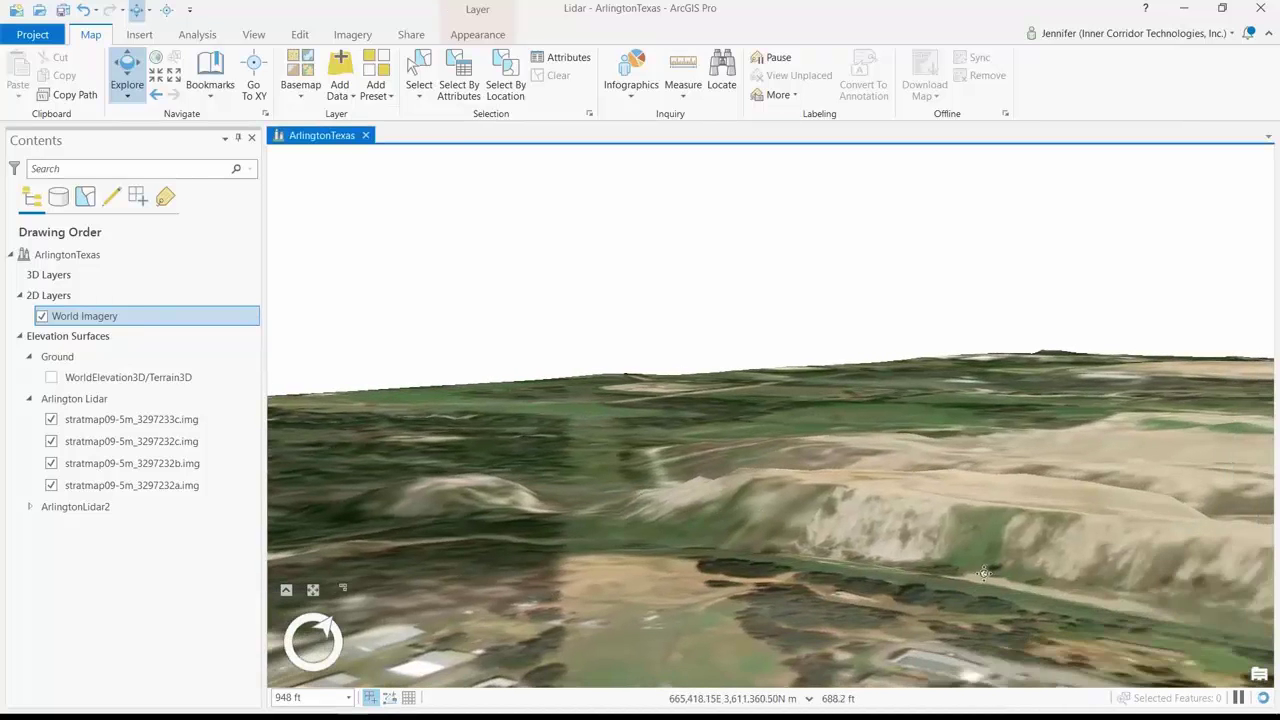
{"action": "scroll", "coordinate": [997, 577], "scroll_direction": "up", "scroll_amount": 3}
{"action": "middle_click_drag", "start_coordinate": [997, 577], "coordinate": [1033, 544]}
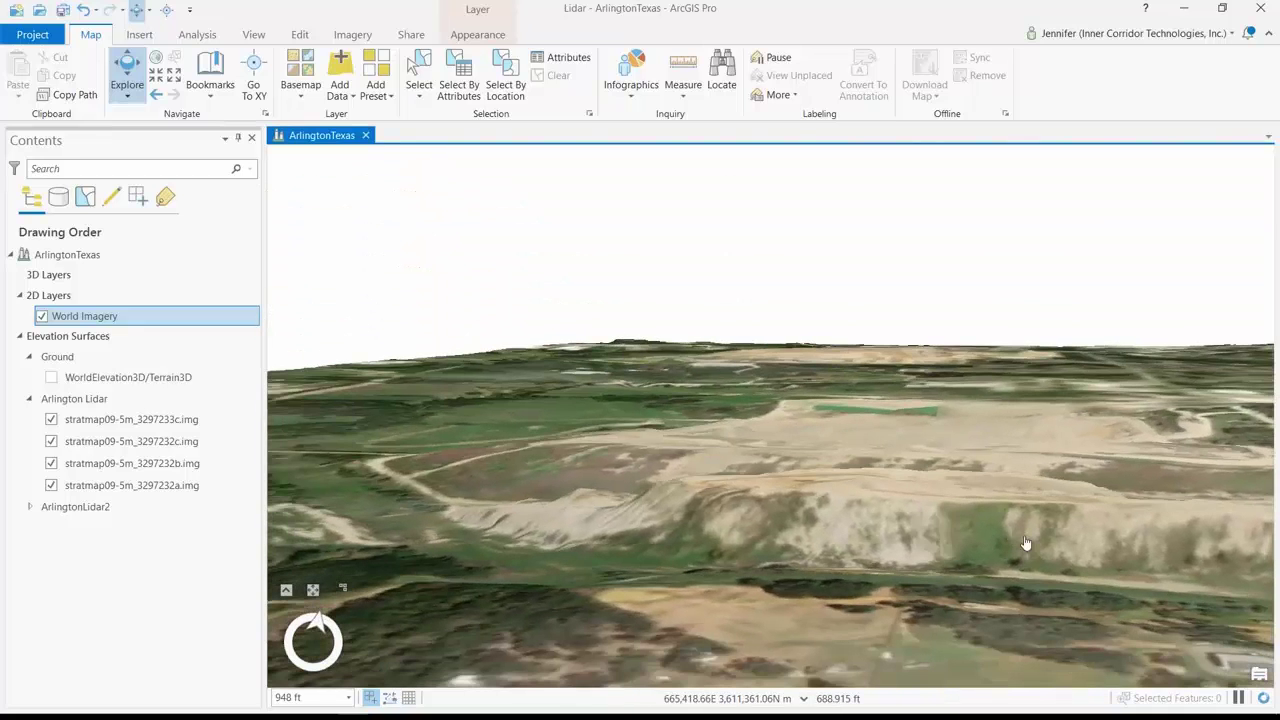
{"action": "scroll", "coordinate": [1031, 540], "scroll_direction": "up", "scroll_amount": 3}
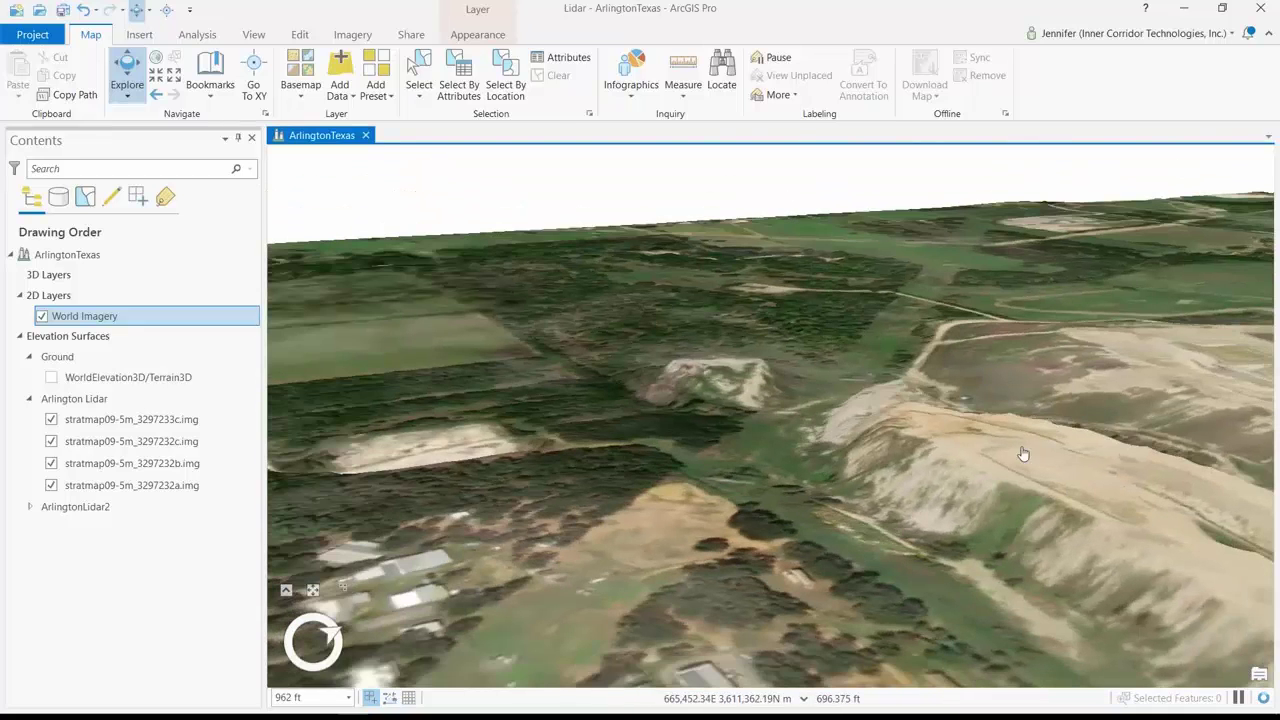
{"action": "middle_click_drag", "start_coordinate": [1031, 540], "coordinate": [1077, 498]}
Pan, tilt and orbit over the quarry to view the mounds' 3D relief from several angles.
{"action": "mouse_move", "coordinate": [778, 448]}
{"action": "middle_mouse_down"}
{"action": "mouse_move", "coordinate": [724, 428]}
{"action": "mouse_move", "coordinate": [790, 495]}
{"action": "mouse_move", "coordinate": [736, 521]}
{"action": "mouse_move", "coordinate": [980, 451]}
{"action": "mouse_move", "coordinate": [803, 526]}
{"action": "mouse_move", "coordinate": [823, 517]}
{"action": "middle_mouse_up"}
{"action": "left_click_drag", "start_coordinate": [1043, 478], "coordinate": [951, 509]}
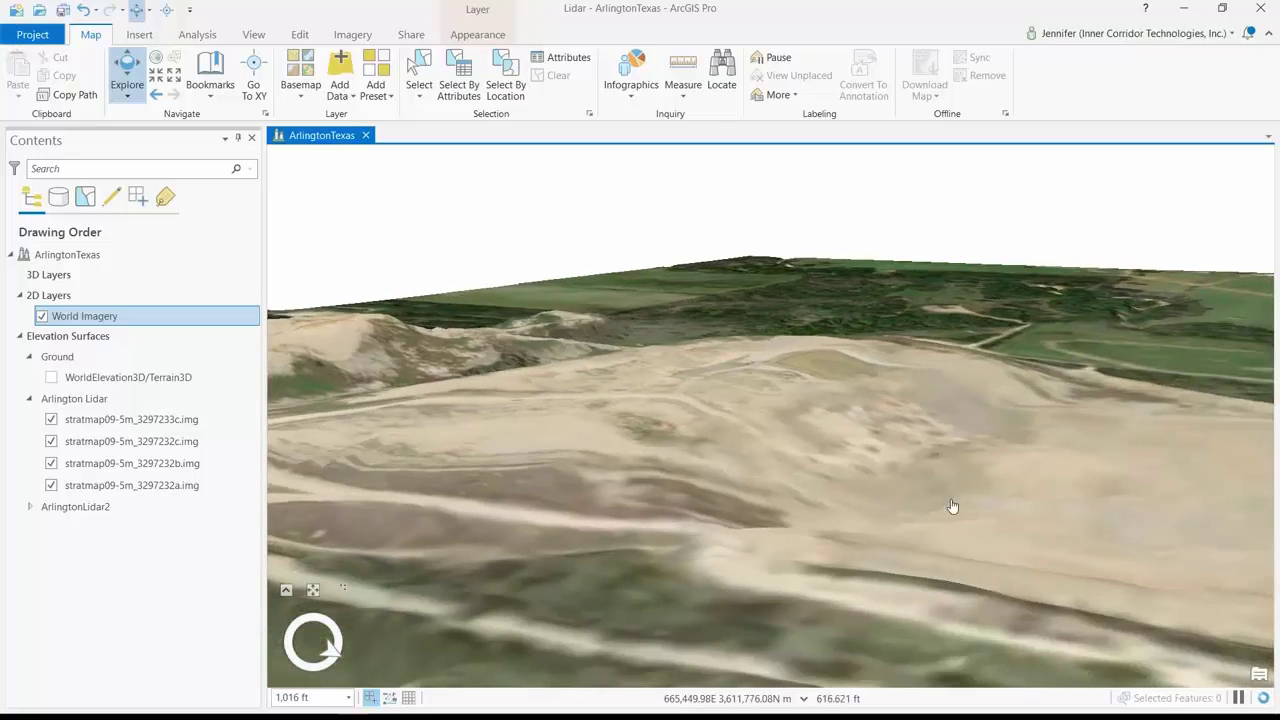
{"action": "mouse_move", "coordinate": [1037, 551]}
{"action": "left_mouse_down"}
{"action": "mouse_move", "coordinate": [794, 517]}
{"action": "mouse_move", "coordinate": [760, 374]}
{"action": "left_mouse_up"}
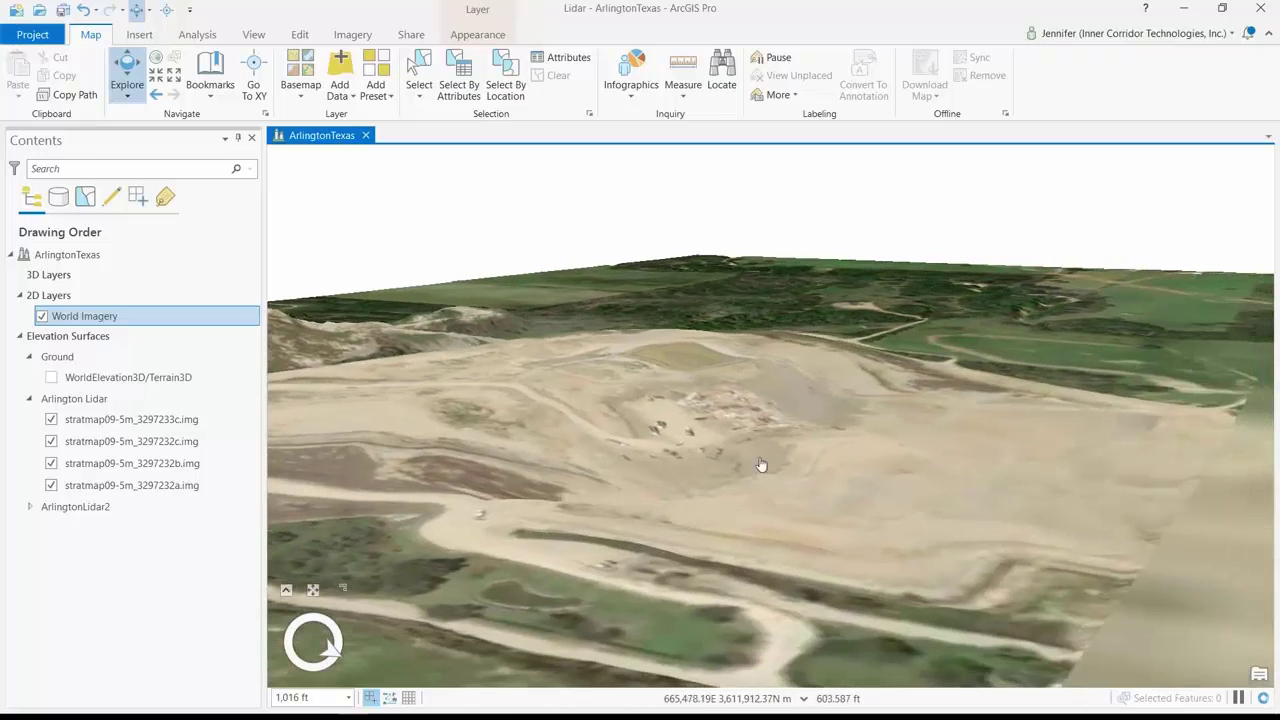
{"action": "mouse_move", "coordinate": [749, 449]}
{"action": "middle_mouse_down"}
{"action": "mouse_move", "coordinate": [714, 474]}
{"action": "mouse_move", "coordinate": [649, 485]}
{"action": "mouse_move", "coordinate": [586, 466]}
{"action": "mouse_move", "coordinate": [760, 330]}
{"action": "middle_mouse_up"}
{"action": "mouse_move", "coordinate": [774, 443]}
{"action": "left_mouse_down"}
{"action": "mouse_move", "coordinate": [748, 488]}
{"action": "mouse_move", "coordinate": [723, 466]}
{"action": "left_mouse_up"}
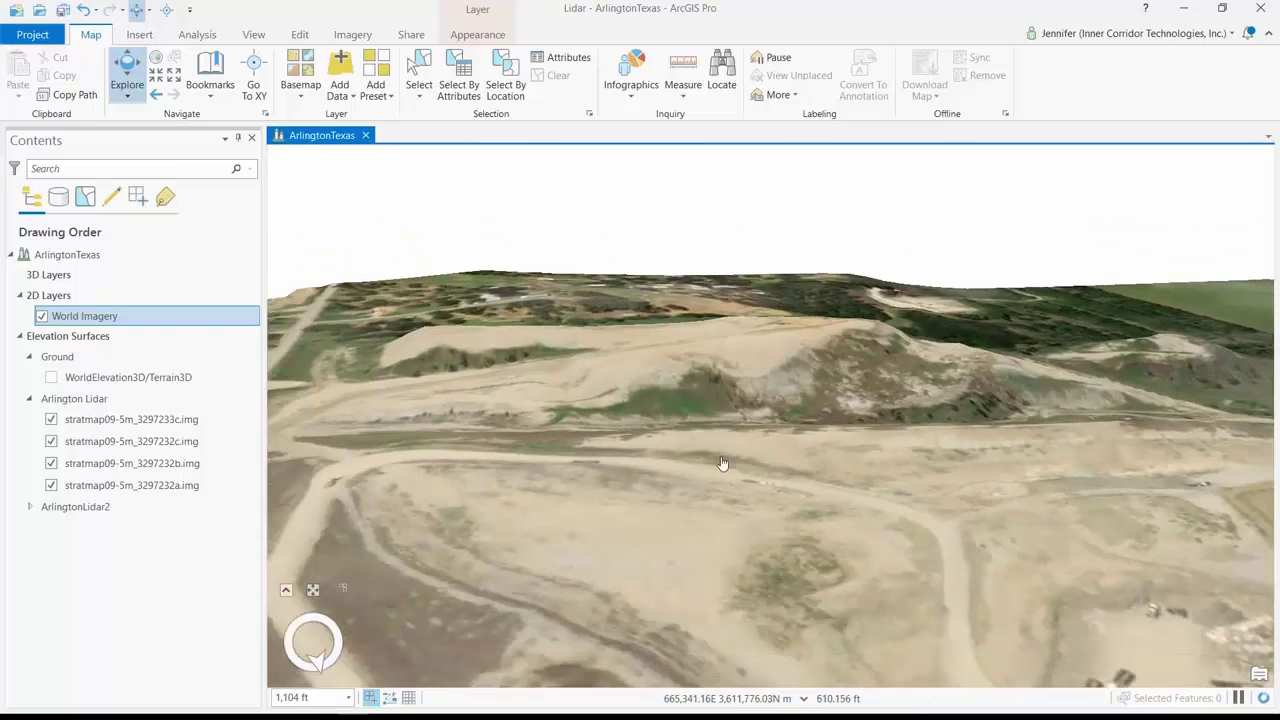
{"action": "mouse_move", "coordinate": [700, 446]}
{"action": "middle_mouse_down"}
{"action": "mouse_move", "coordinate": [800, 482]}
{"action": "mouse_move", "coordinate": [720, 420]}
{"action": "middle_mouse_up"}
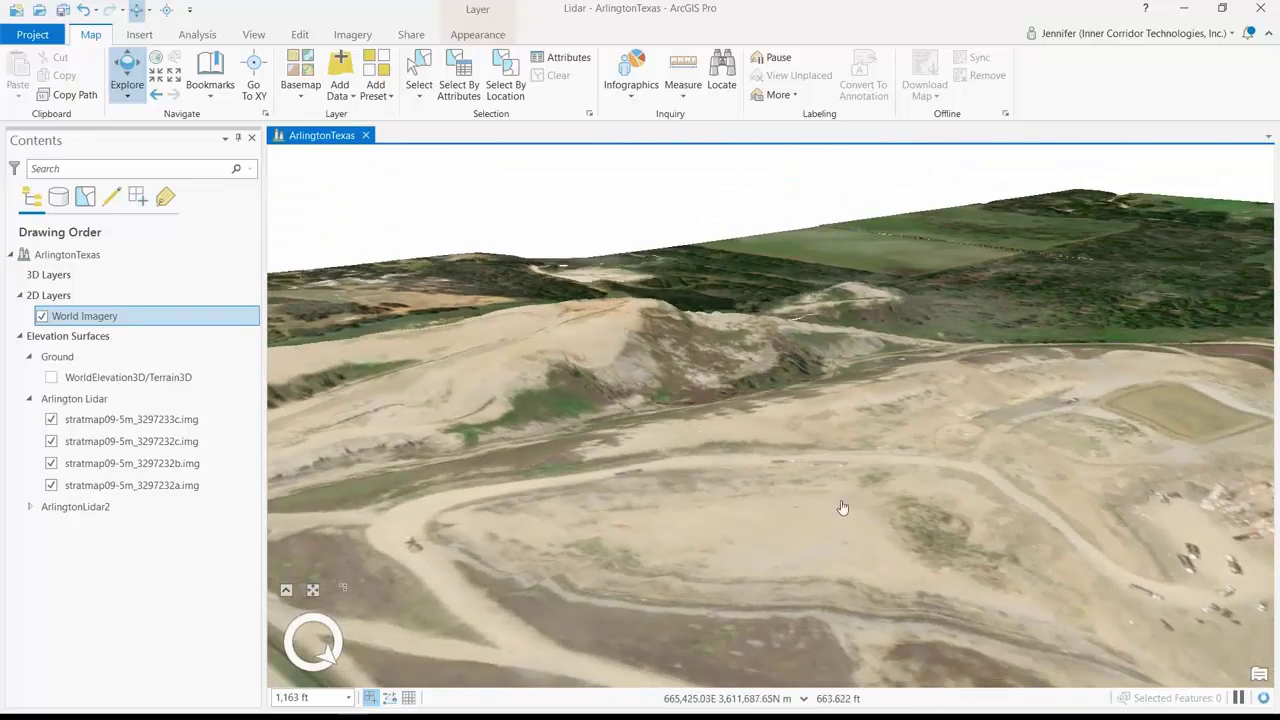
{"action": "middle_click_drag", "start_coordinate": [935, 536], "coordinate": [663, 486]}
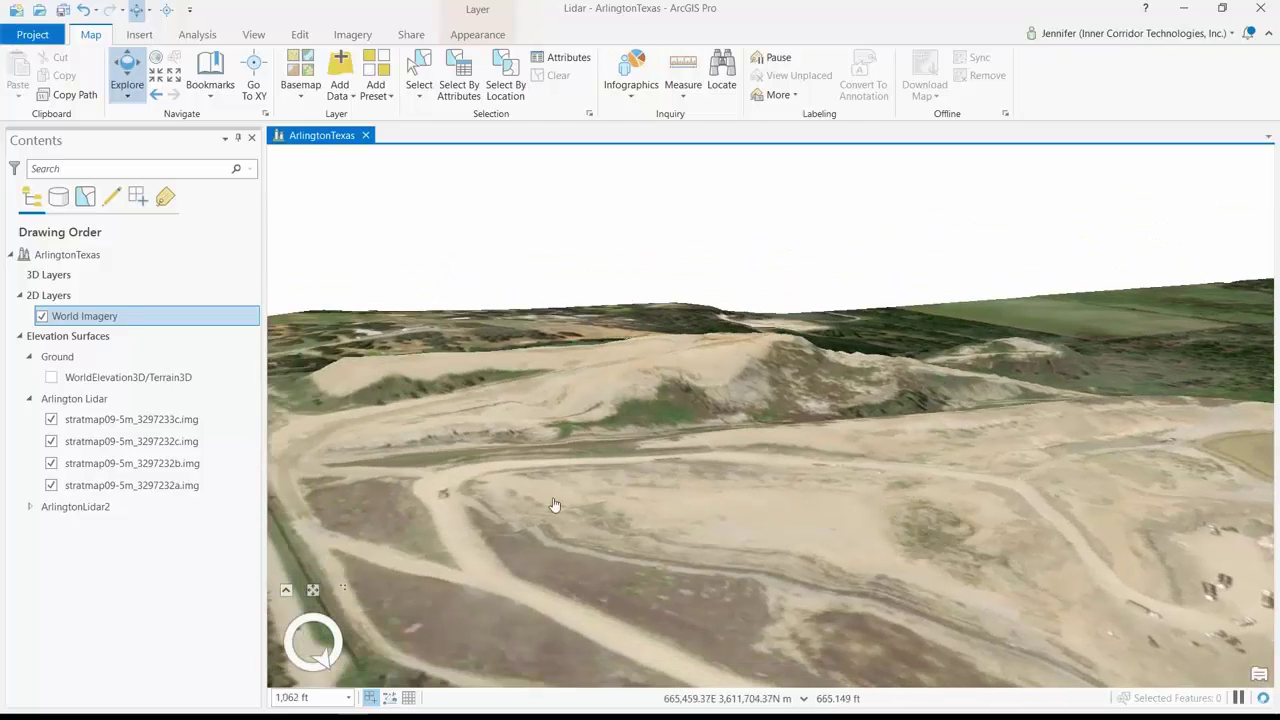
{"action": "middle_click_drag", "start_coordinate": [649, 412], "coordinate": [570, 465]}
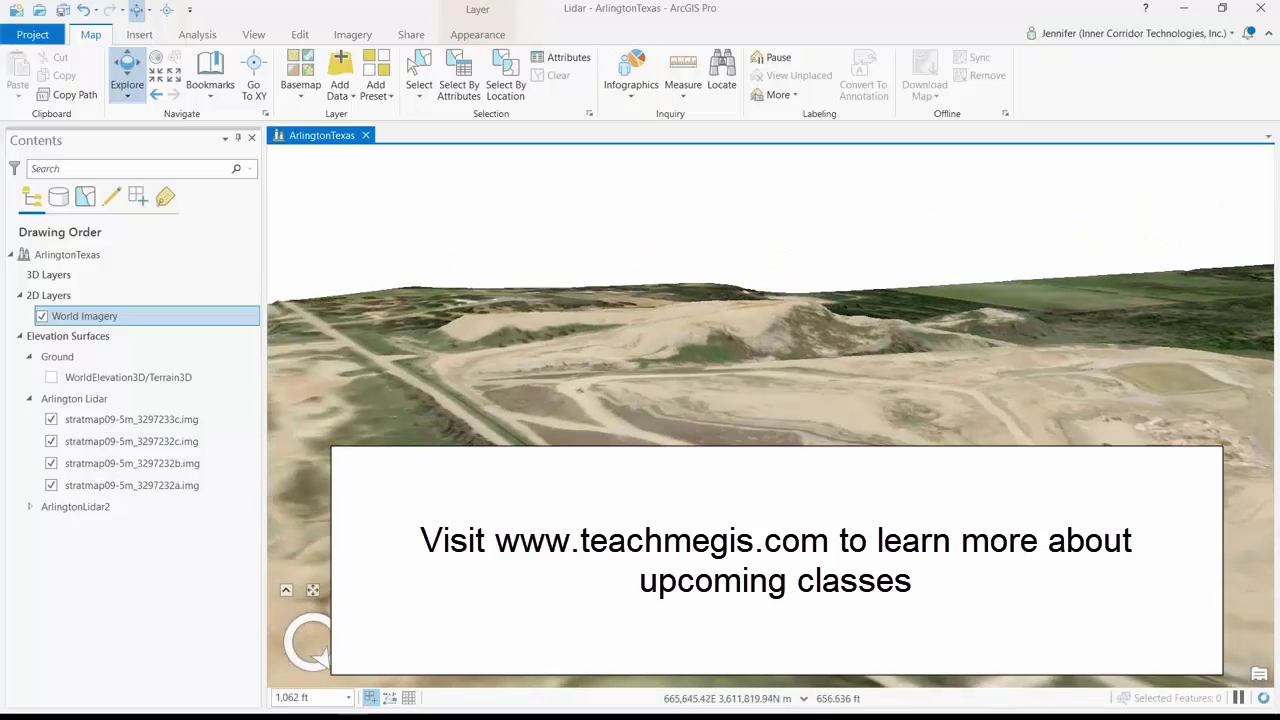